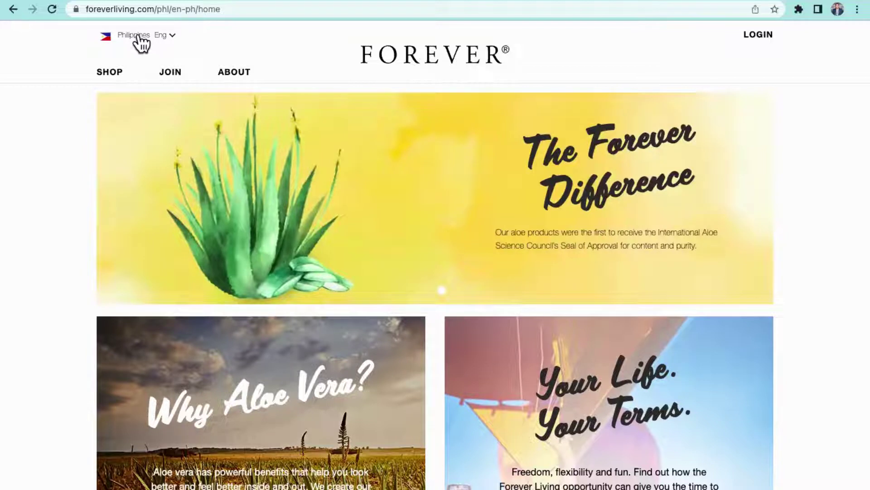
- Switch the store's region and language to United Arab Emirates, English, under Middle East
{"action": "left_click", "coordinate": [141, 44]}
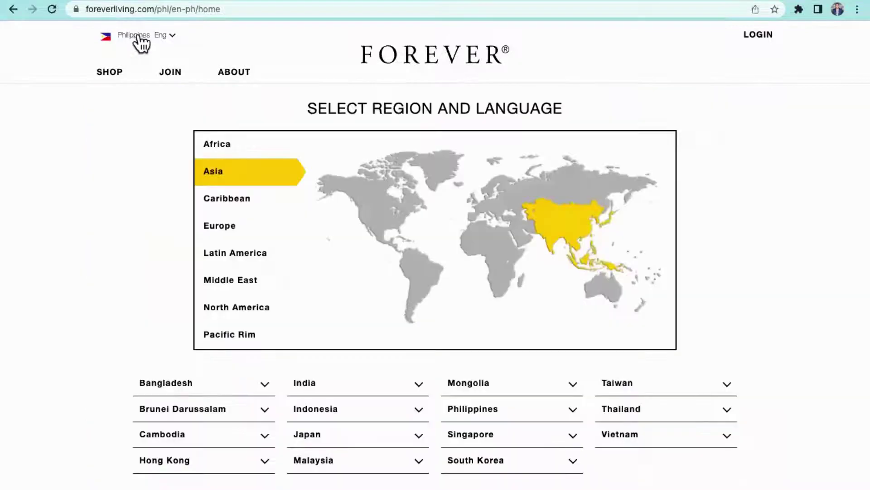
{"action": "left_click", "coordinate": [249, 285]}
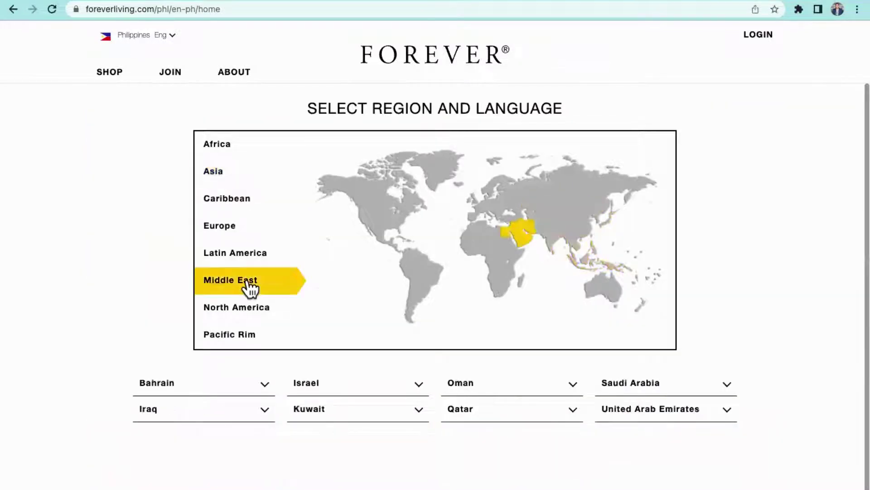
{"action": "left_click", "coordinate": [664, 419]}
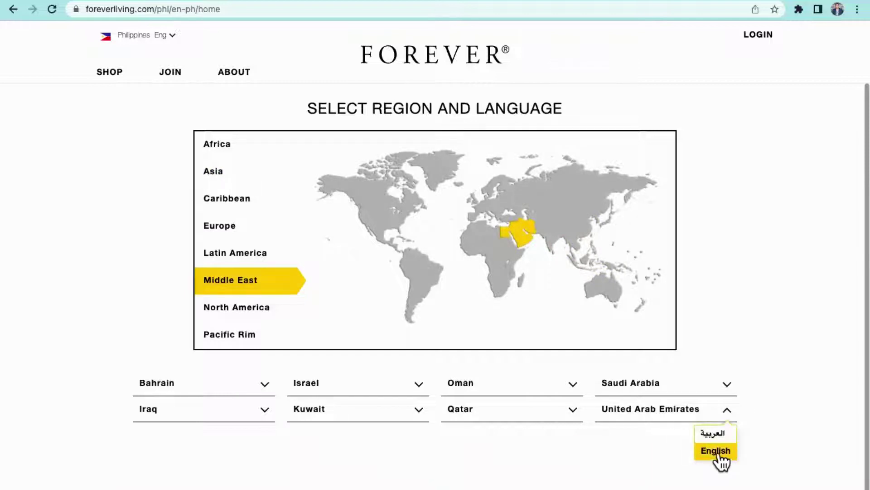
{"action": "left_click", "coordinate": [725, 452]}
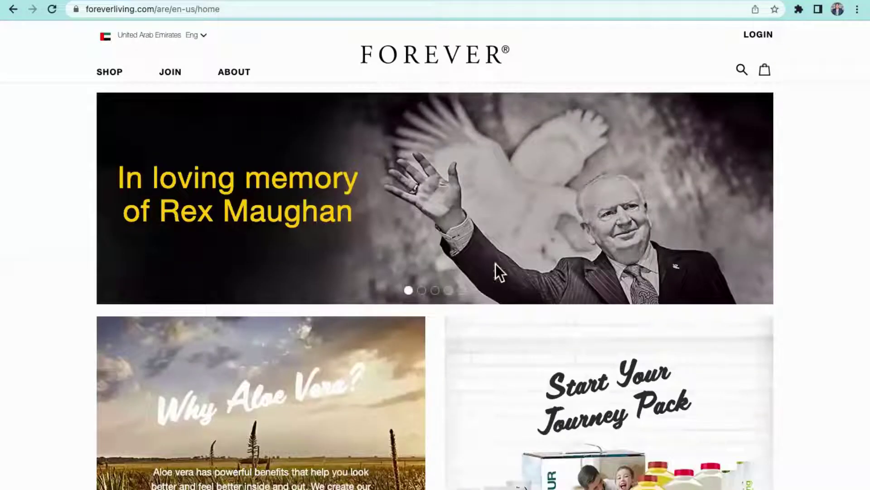
- Open the Drinks category of the shop from the home page
{"action": "scroll", "coordinate": [453, 247], "scroll_direction": "down", "scroll_amount": 4}
{"action": "scroll", "coordinate": [456, 254], "scroll_direction": "up", "scroll_amount": 4}
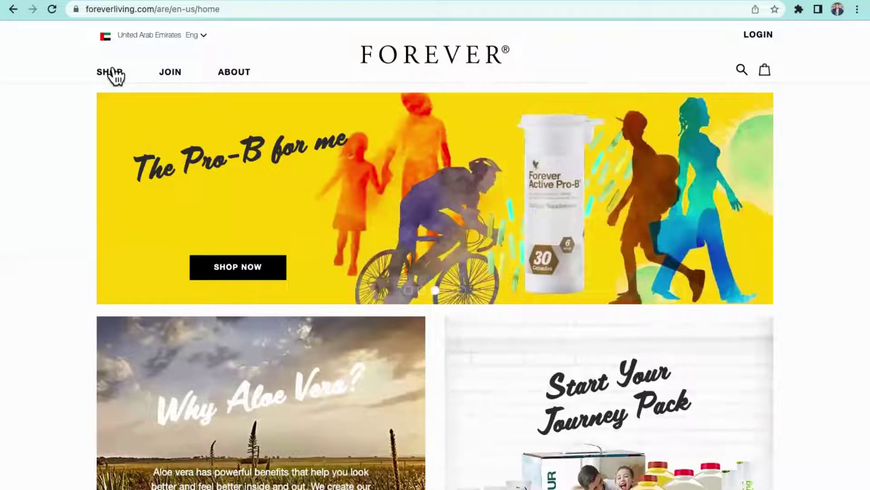
{"action": "left_click", "coordinate": [113, 74]}
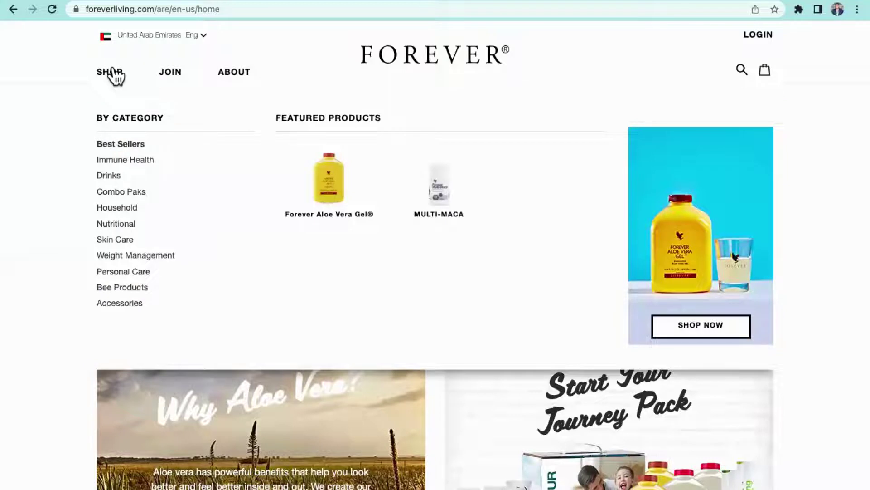
{"action": "left_click", "coordinate": [110, 175]}
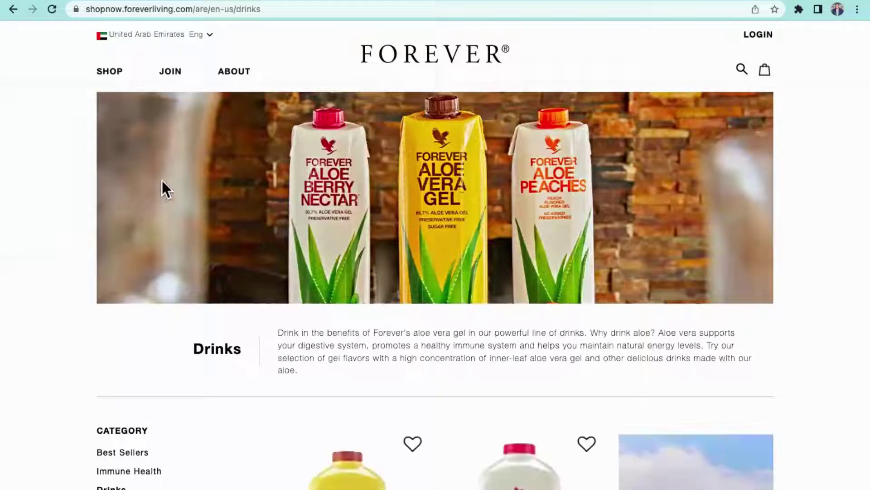
- Add two 1-liter bottles of Forever Aloe Vera Gel to the bag
{"action": "scroll", "coordinate": [271, 284], "scroll_direction": "down", "scroll_amount": 7}
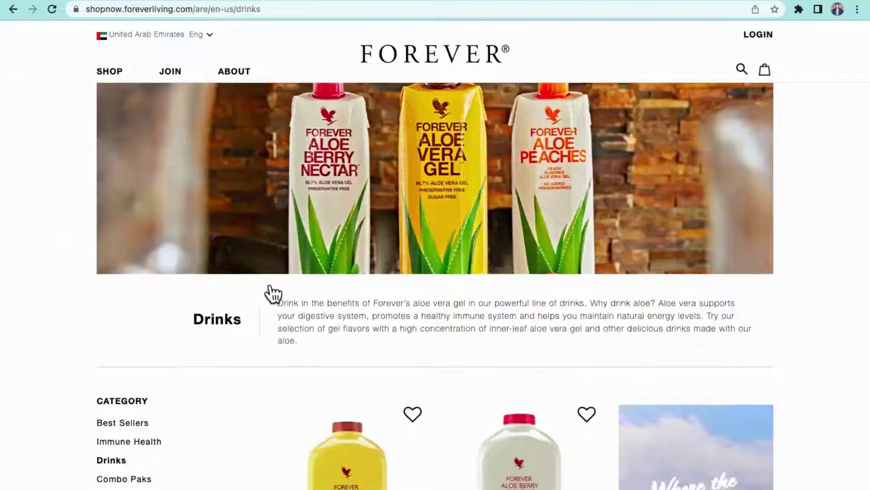
{"action": "scroll", "coordinate": [272, 293], "scroll_direction": "down", "scroll_amount": 1}
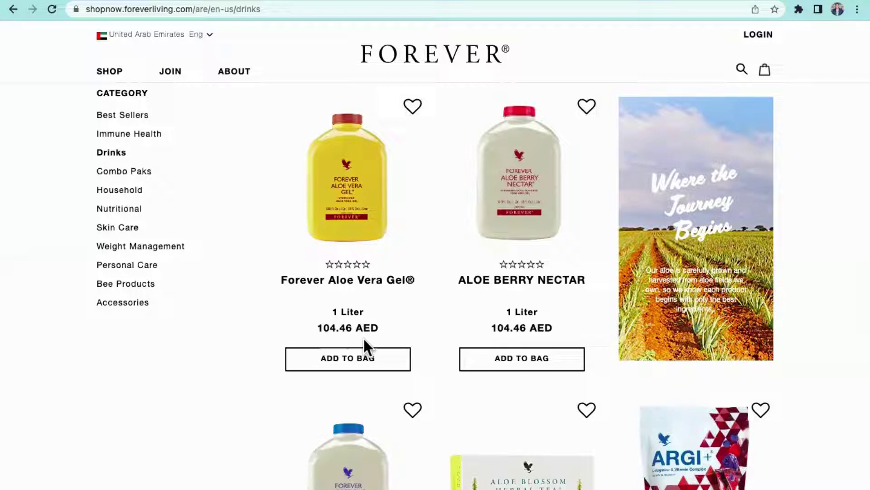
{"action": "scroll", "coordinate": [381, 338], "scroll_direction": "down", "scroll_amount": 1}
{"action": "left_click", "coordinate": [383, 350]}
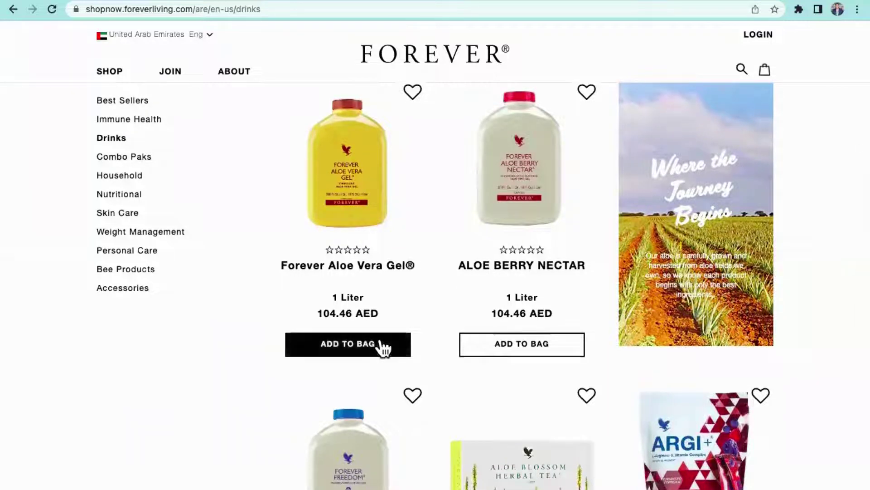
{"action": "scroll", "coordinate": [408, 313], "scroll_direction": "down", "scroll_amount": 1}
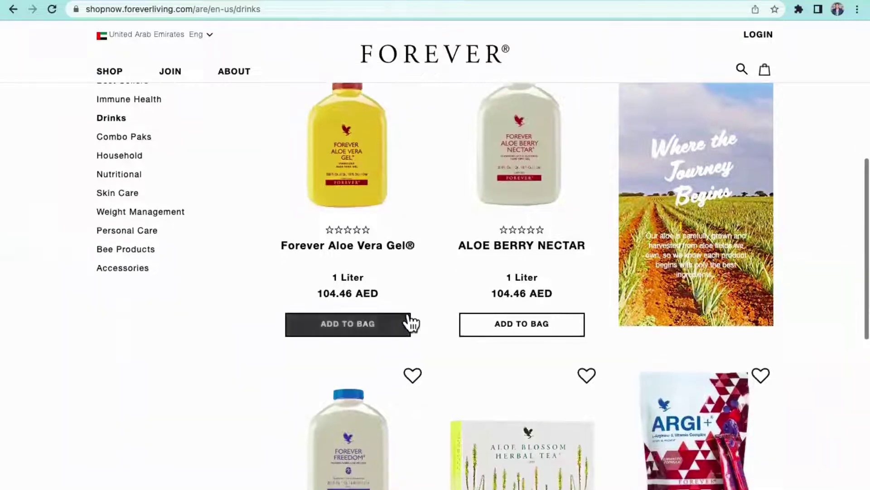
{"action": "left_click", "coordinate": [386, 323]}
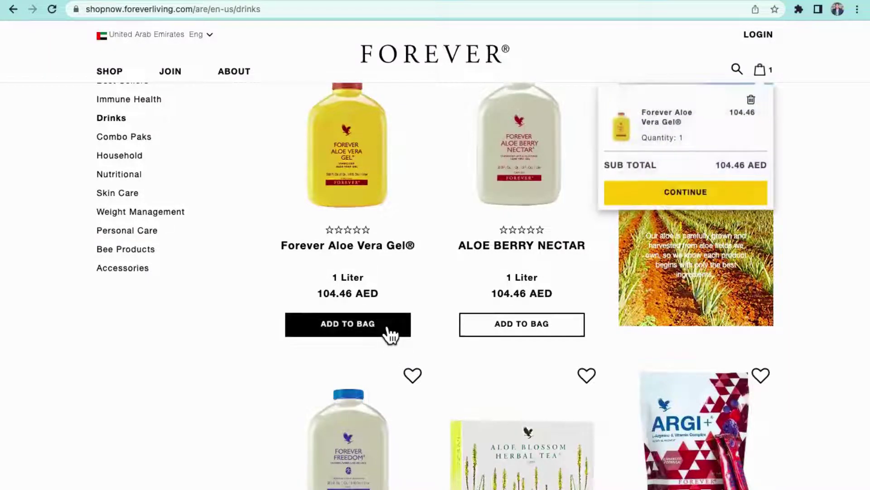
{"action": "left_click", "coordinate": [387, 324]}
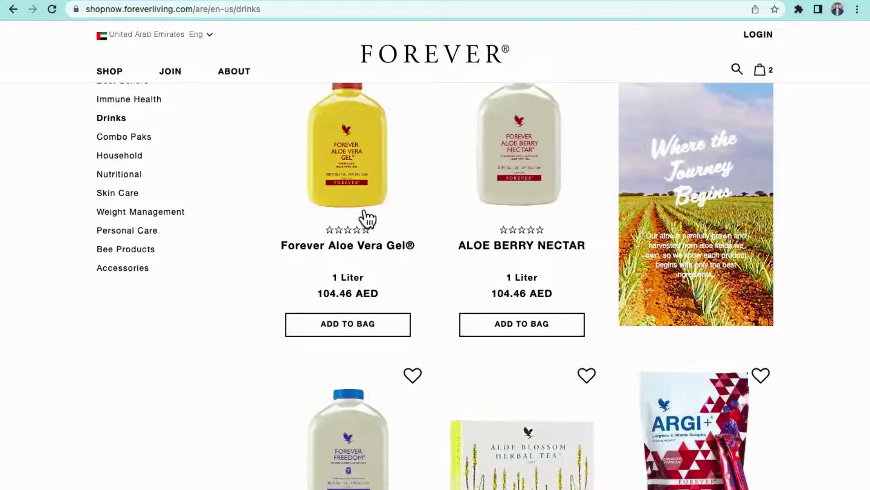
- Go to the Skin Care category and add one 118 ml Aloe Vera Gelly (Tube) to the bag
{"action": "scroll", "coordinate": [367, 219], "scroll_direction": "up", "scroll_amount": 4}
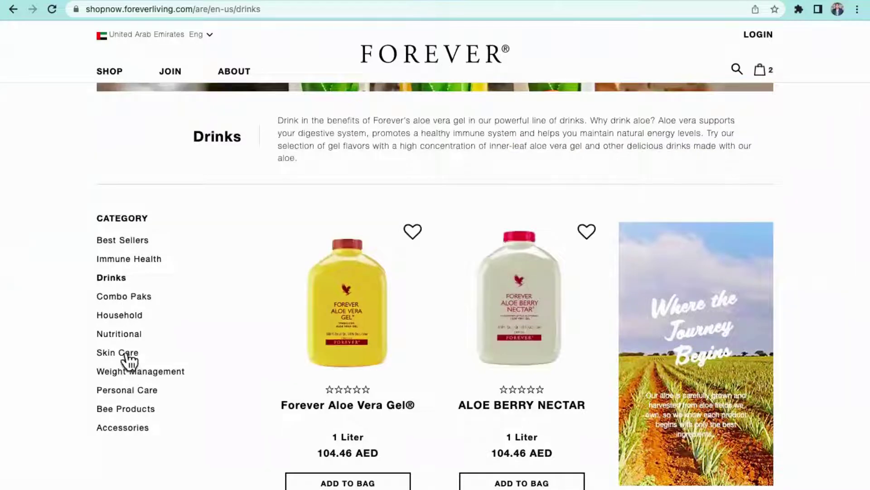
{"action": "left_click", "coordinate": [126, 354]}
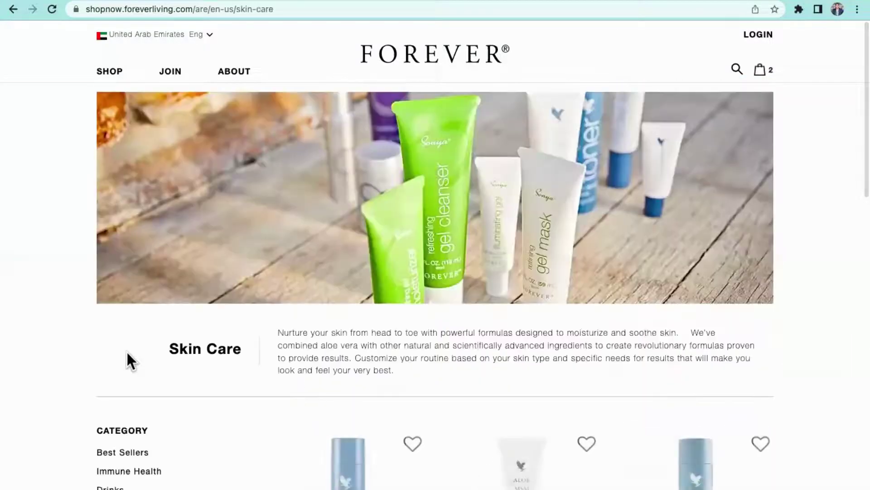
{"action": "scroll", "coordinate": [434, 376], "scroll_direction": "down", "scroll_amount": 15}
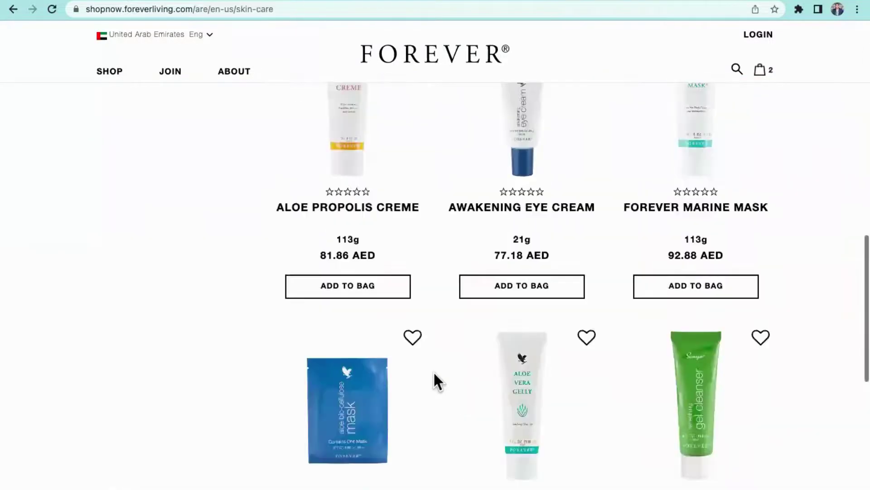
{"action": "scroll", "coordinate": [434, 371], "scroll_direction": "down", "scroll_amount": 7}
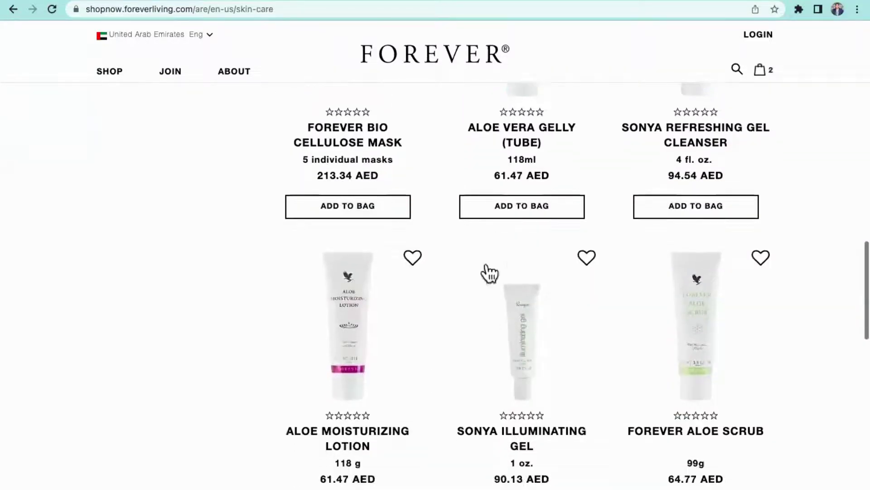
{"action": "scroll", "coordinate": [484, 274], "scroll_direction": "up", "scroll_amount": 2}
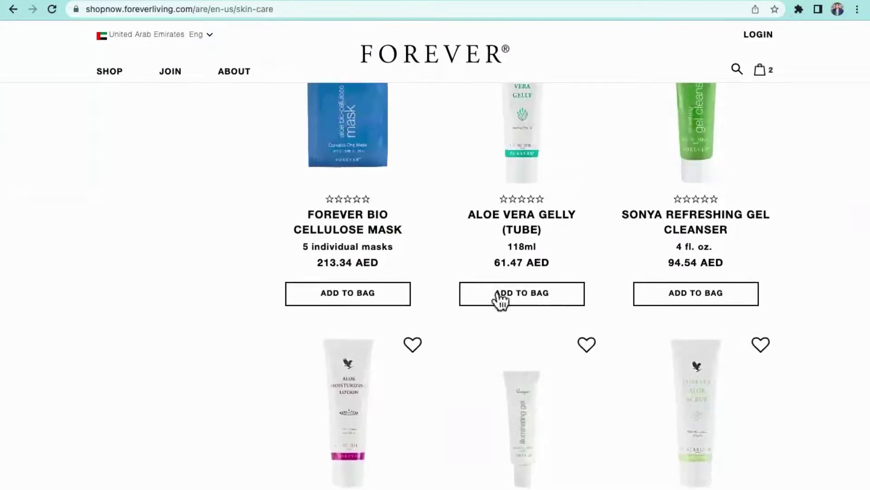
{"action": "left_click", "coordinate": [514, 300]}
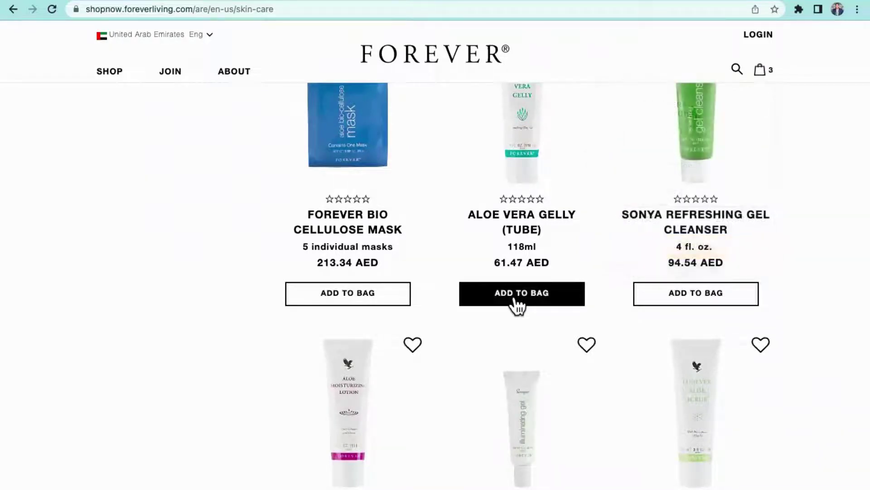
- Add two units of the 118 g Aloe Moisturizing Lotion to the bag
{"action": "scroll", "coordinate": [517, 304], "scroll_direction": "down", "scroll_amount": 7}
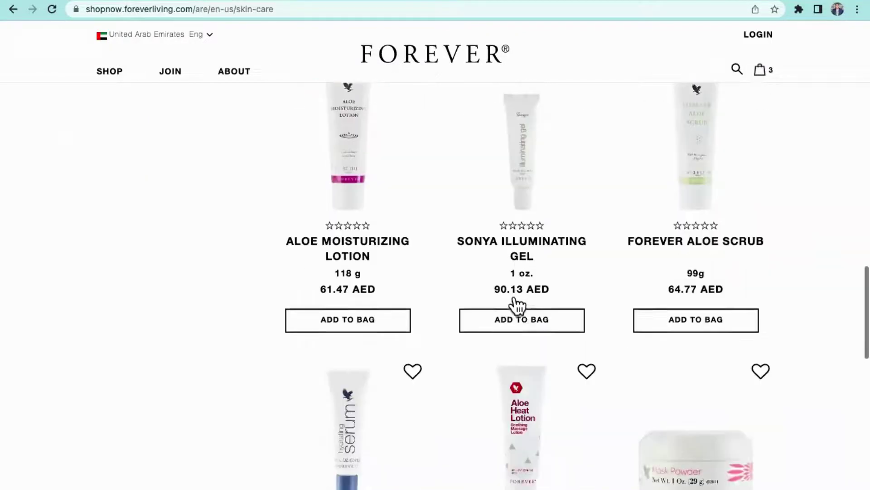
{"action": "left_click", "coordinate": [366, 296]}
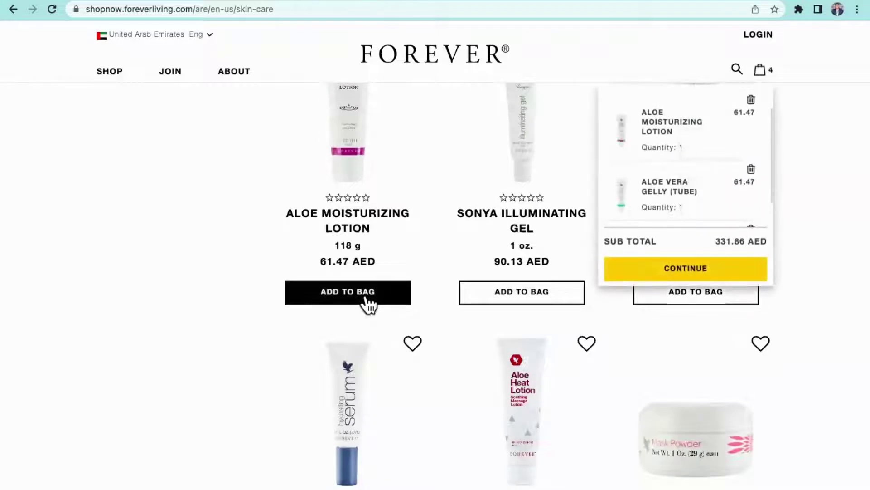
{"action": "left_click", "coordinate": [366, 300]}
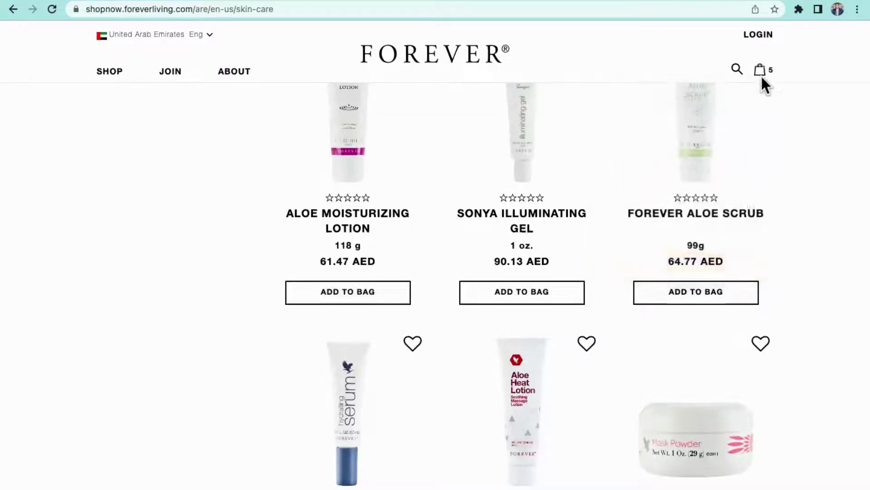
- Review the items in the bag preview and continue to the full shopping bag page
{"action": "mouse_move", "coordinate": [760, 67]}
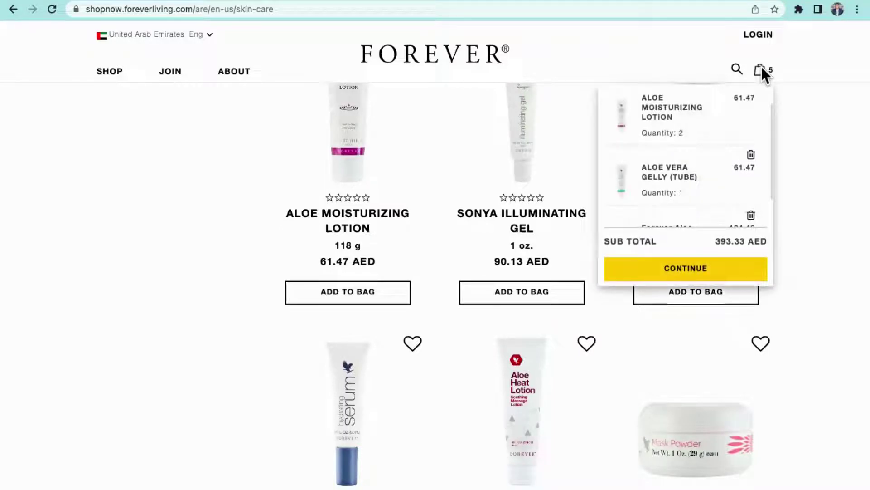
{"action": "scroll", "coordinate": [715, 175], "scroll_direction": "down", "scroll_amount": 1}
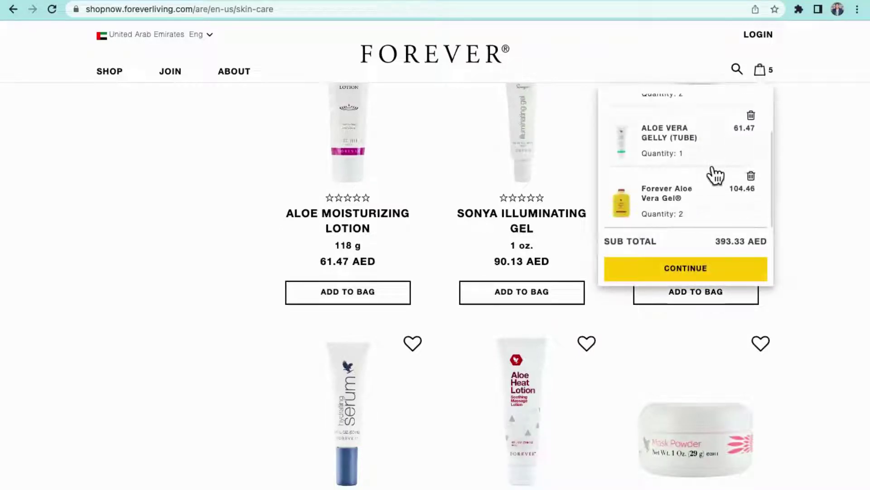
{"action": "scroll", "coordinate": [715, 174], "scroll_direction": "up", "scroll_amount": 1}
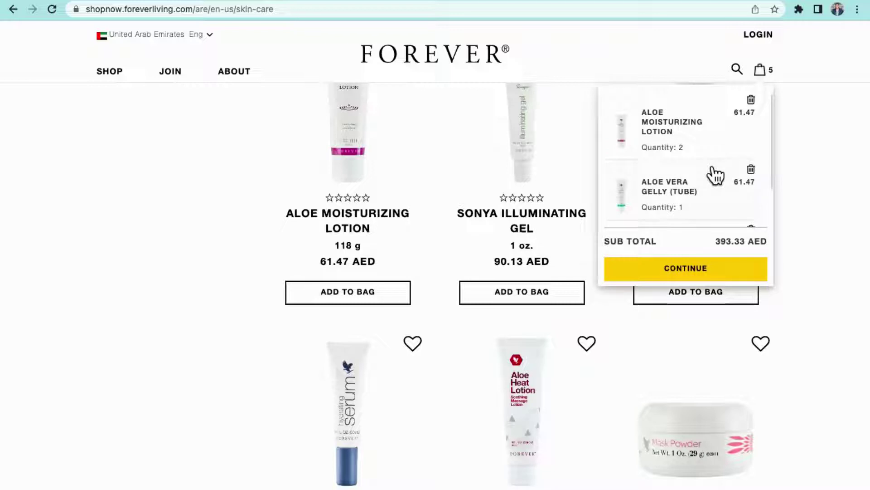
{"action": "left_click", "coordinate": [706, 272]}
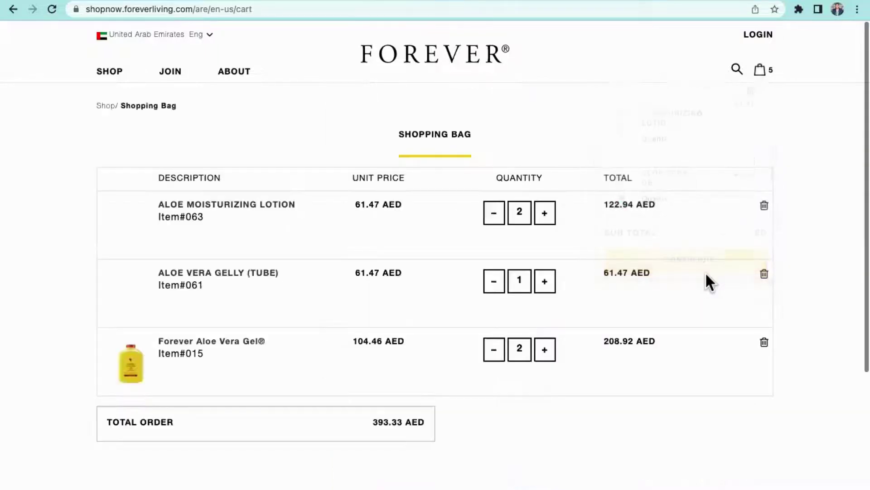
- Check the items and total in the shopping bag, then proceed to checkout as a guest
{"action": "scroll", "coordinate": [360, 295], "scroll_direction": "down", "scroll_amount": 3}
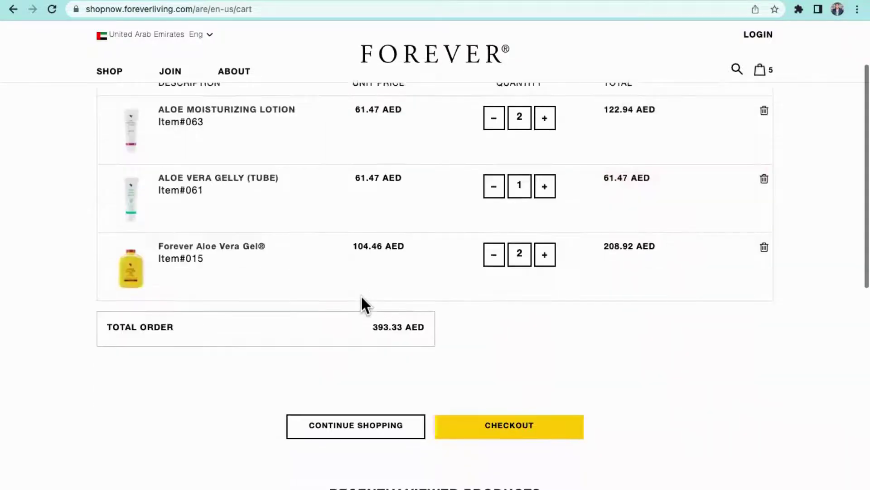
{"action": "scroll", "coordinate": [360, 295], "scroll_direction": "up", "scroll_amount": 2}
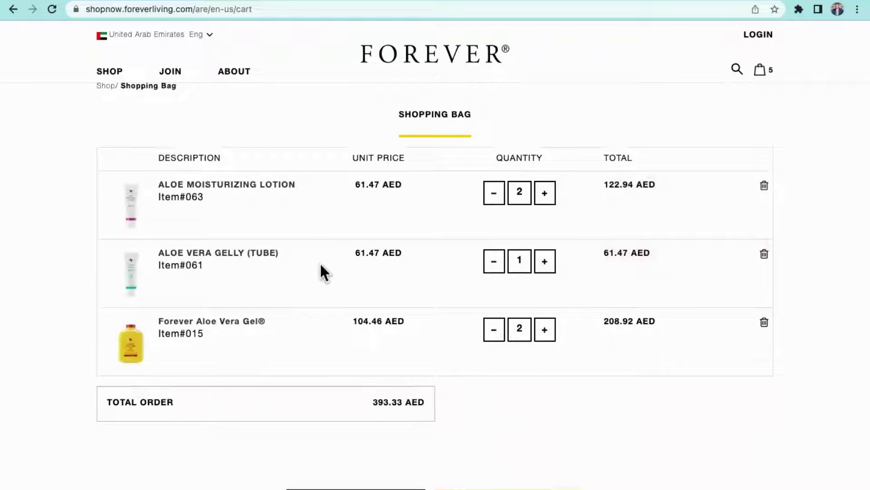
{"action": "scroll", "coordinate": [320, 263], "scroll_direction": "down", "scroll_amount": 1}
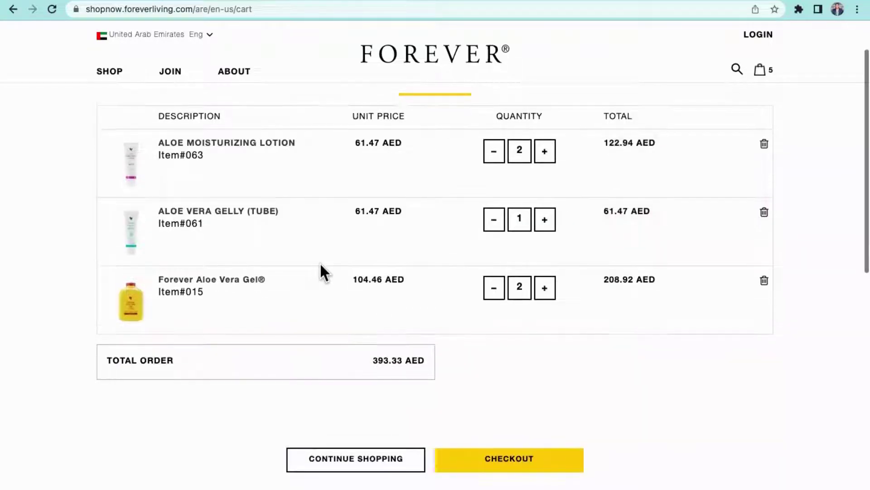
{"action": "scroll", "coordinate": [319, 267], "scroll_direction": "down", "scroll_amount": 3}
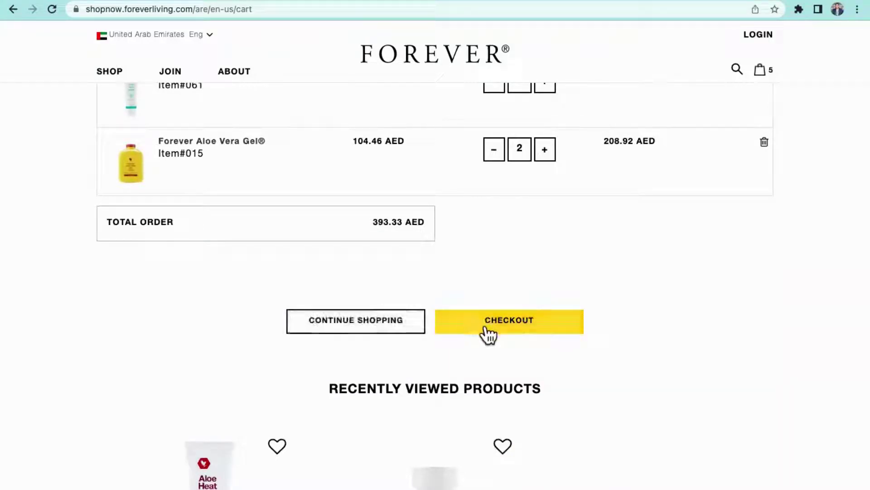
{"action": "left_click", "coordinate": [488, 335]}
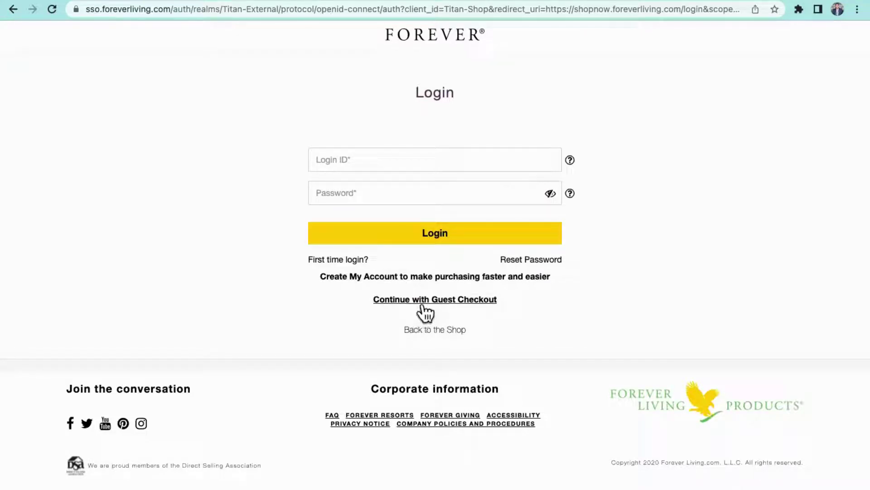
{"action": "left_click", "coordinate": [444, 300]}
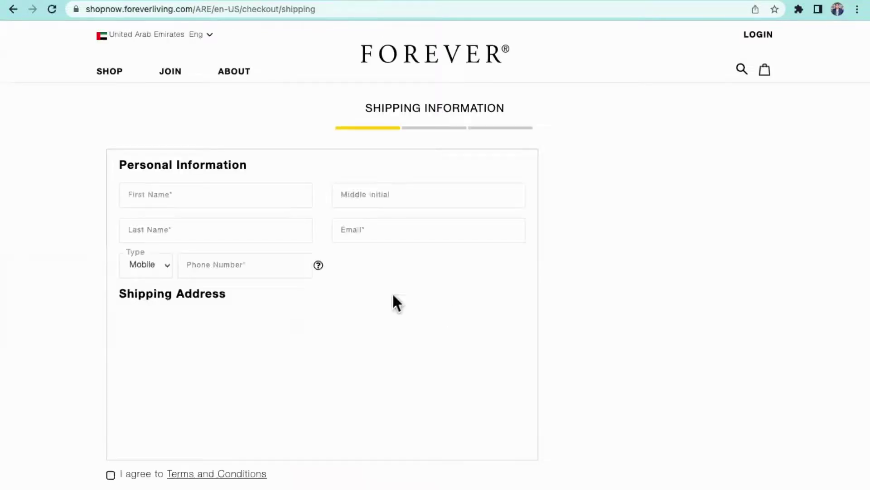
- Examine the personal information, shipping address and agreement fields of the guest shipping form
{"action": "scroll", "coordinate": [253, 288], "scroll_direction": "down", "scroll_amount": 1}
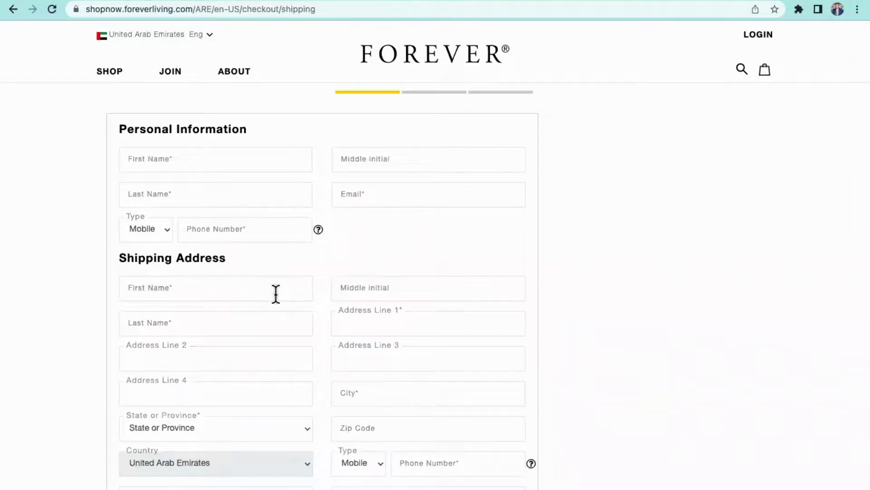
{"action": "scroll", "coordinate": [276, 294], "scroll_direction": "down", "scroll_amount": 4}
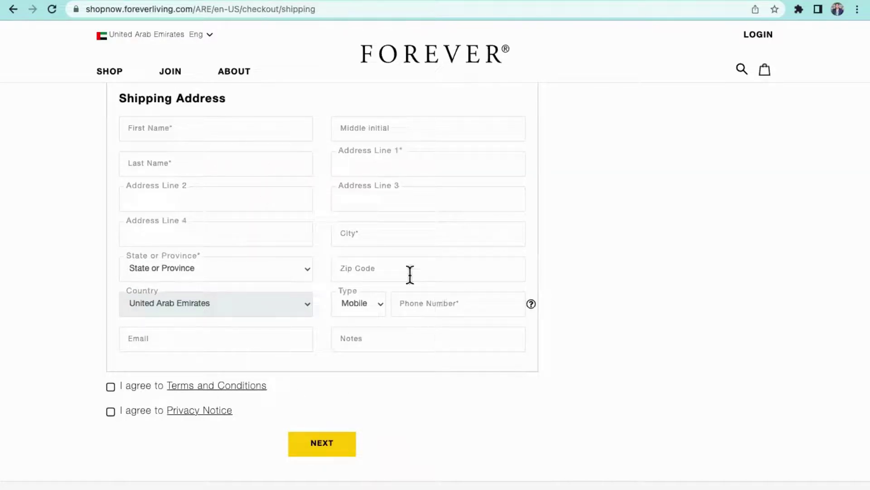
{"action": "scroll", "coordinate": [434, 292], "scroll_direction": "down", "scroll_amount": 2}
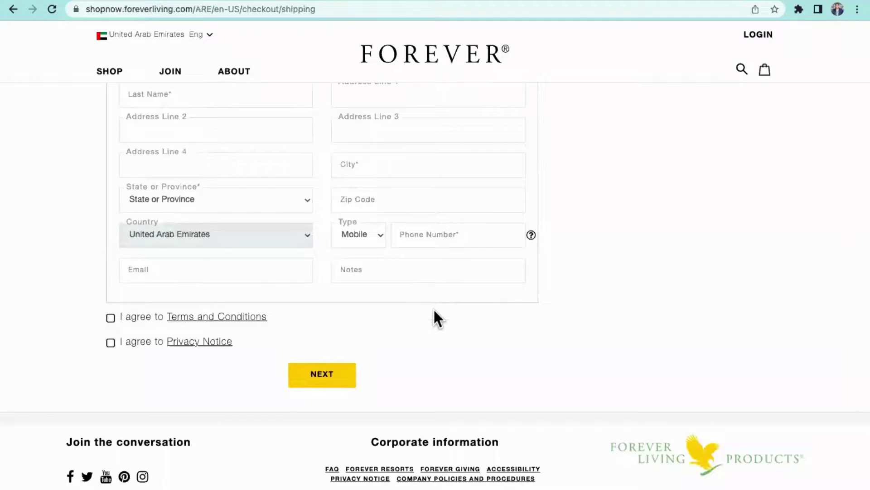
- Review the whole shipping information page again, from the checkout progress bar through the contact and address fields to the terms and privacy agreements
{"action": "scroll", "coordinate": [433, 308], "scroll_direction": "up", "scroll_amount": 5}
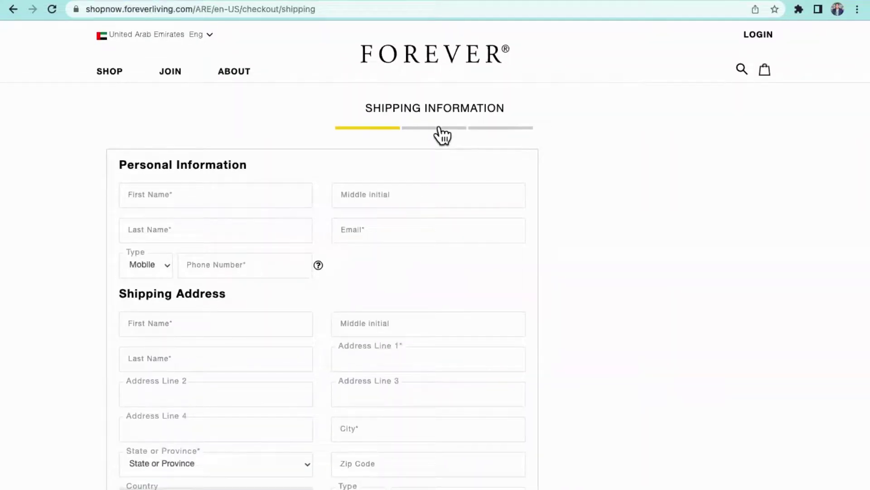
{"action": "scroll", "coordinate": [443, 136], "scroll_direction": "down", "scroll_amount": 5}
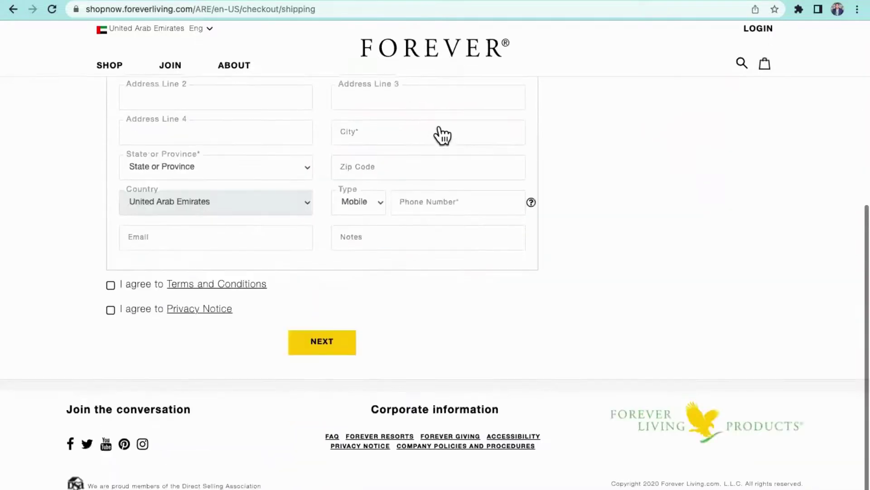
{"action": "scroll", "coordinate": [427, 307], "scroll_direction": "up", "scroll_amount": 6}
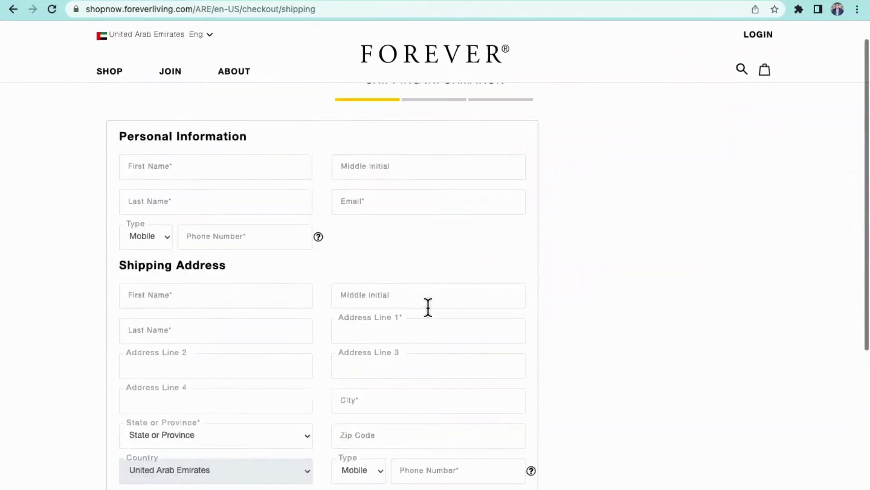
{"action": "scroll", "coordinate": [427, 306], "scroll_direction": "down", "scroll_amount": 6}
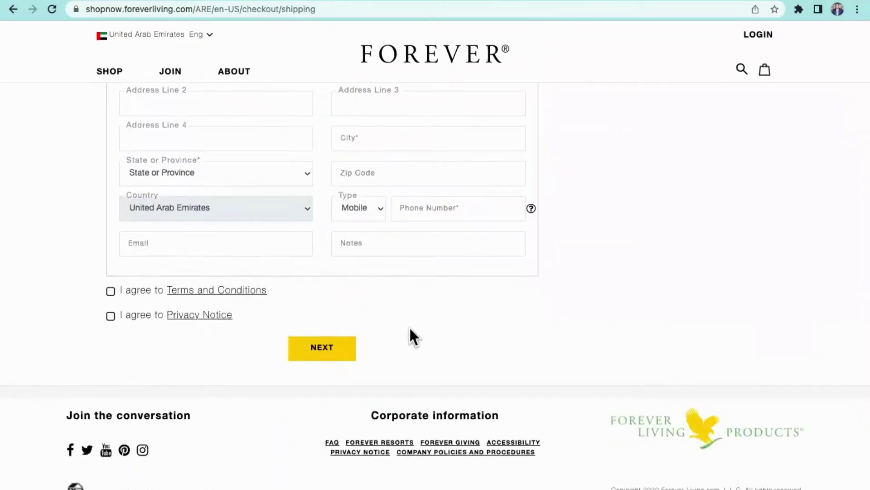
{"action": "scroll", "coordinate": [411, 330], "scroll_direction": "up", "scroll_amount": 3}
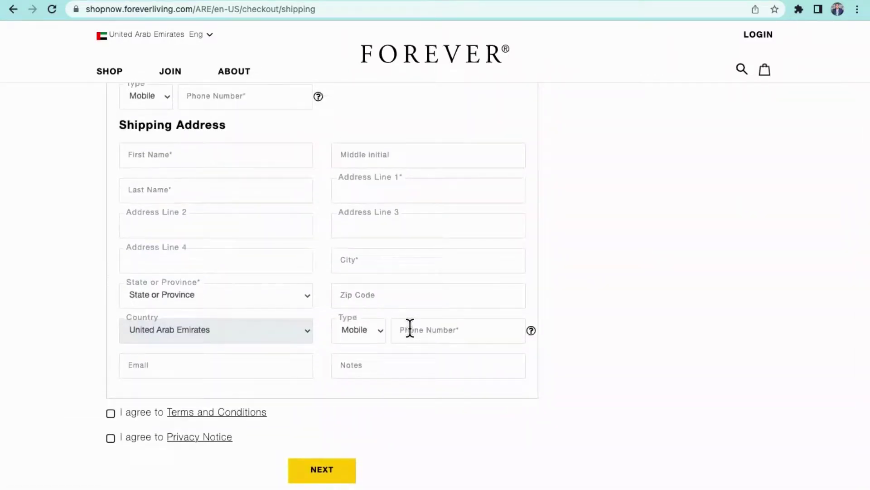
{"action": "scroll", "coordinate": [410, 328], "scroll_direction": "up", "scroll_amount": 4}
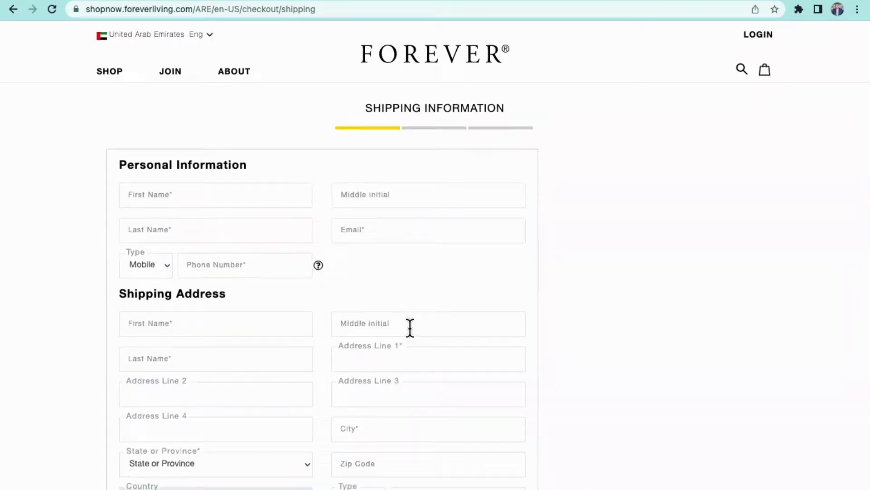
{"action": "scroll", "coordinate": [410, 328], "scroll_direction": "down", "scroll_amount": 7}
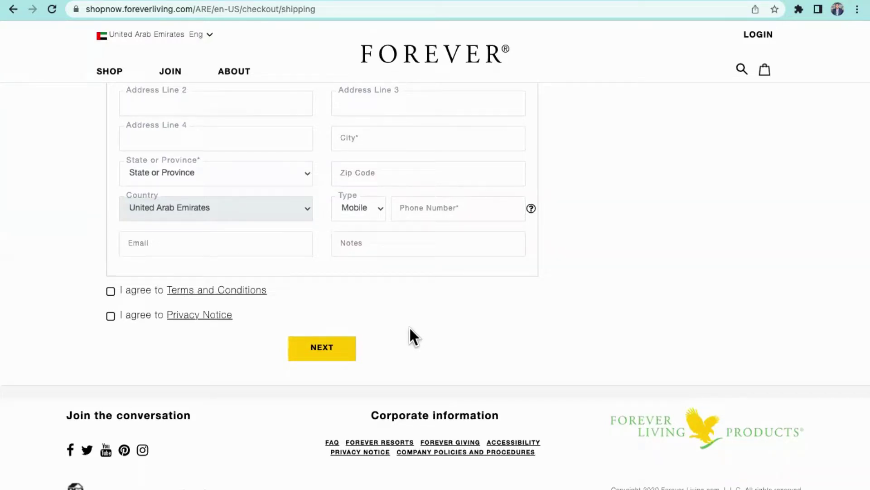
{"action": "scroll", "coordinate": [409, 327], "scroll_direction": "up", "scroll_amount": 7}
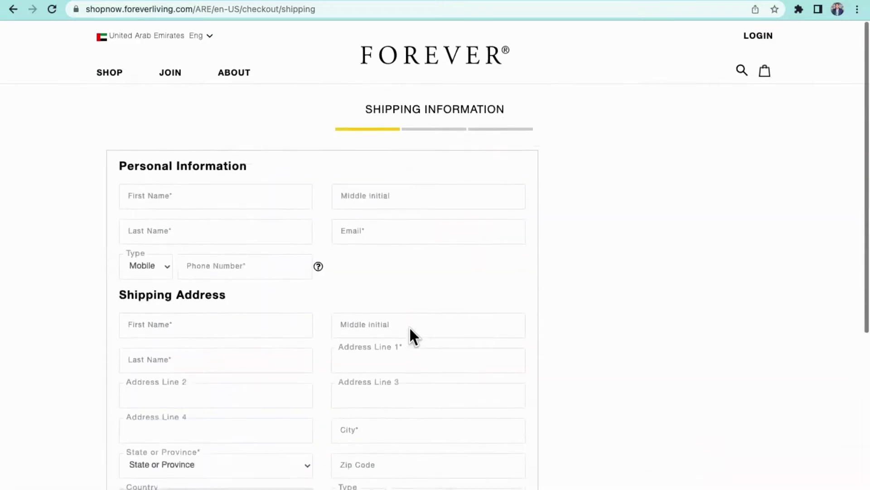